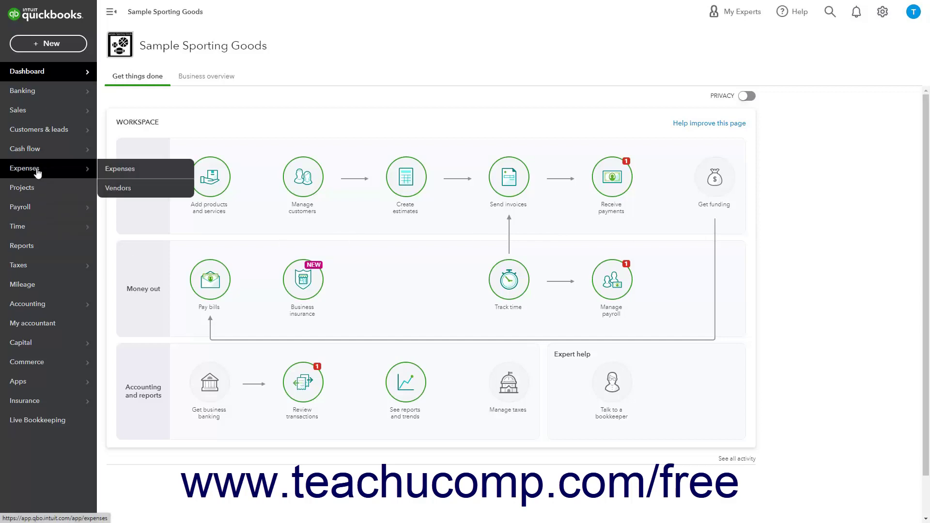
- Go to Expenses and switch to the Vendors tab, showing the empty vendor list
left_click(38, 172)
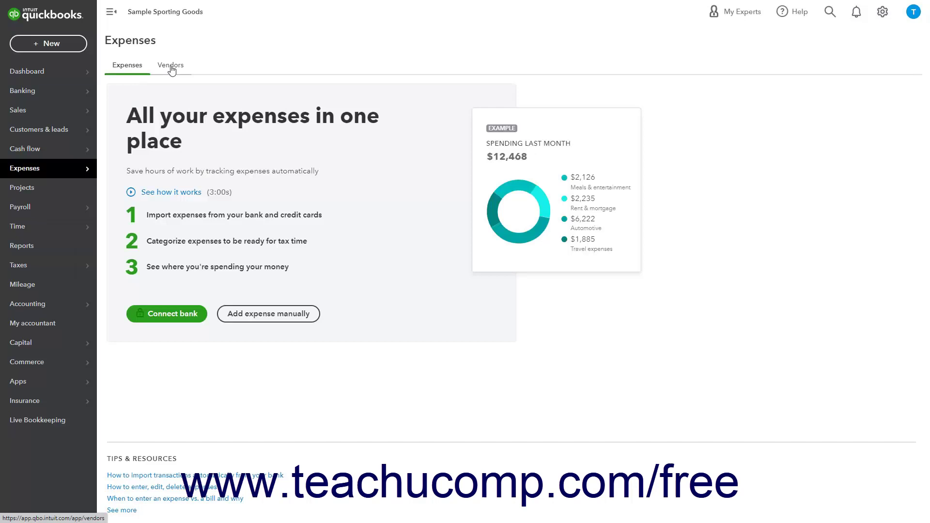
left_click(171, 70)
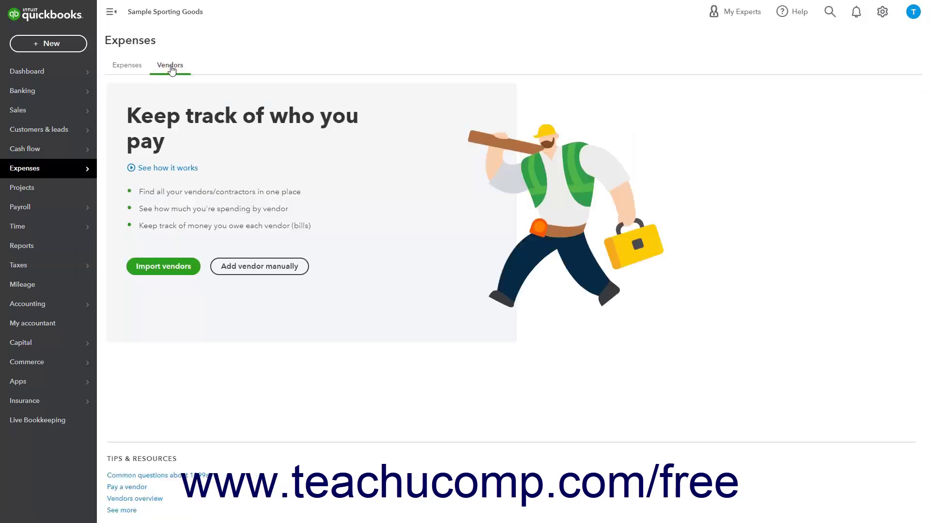
mouse_move(83, 174)
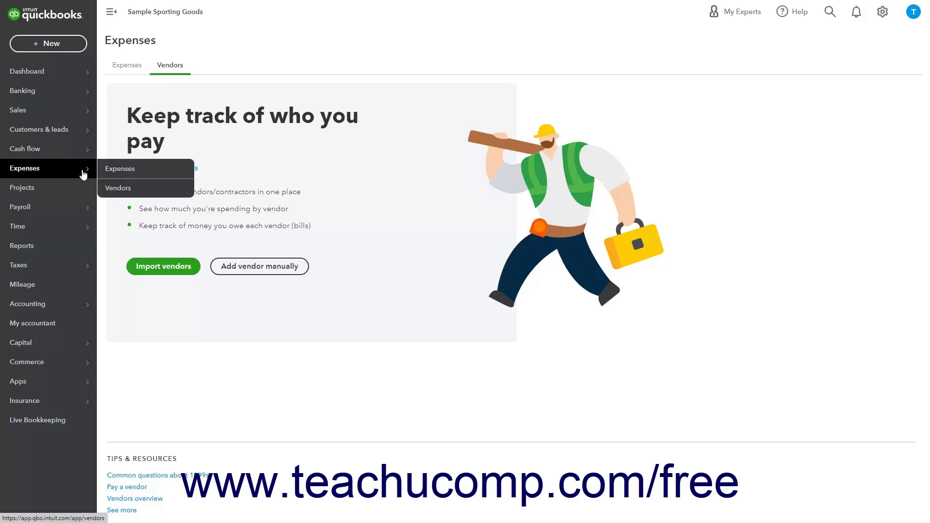
left_click(120, 189)
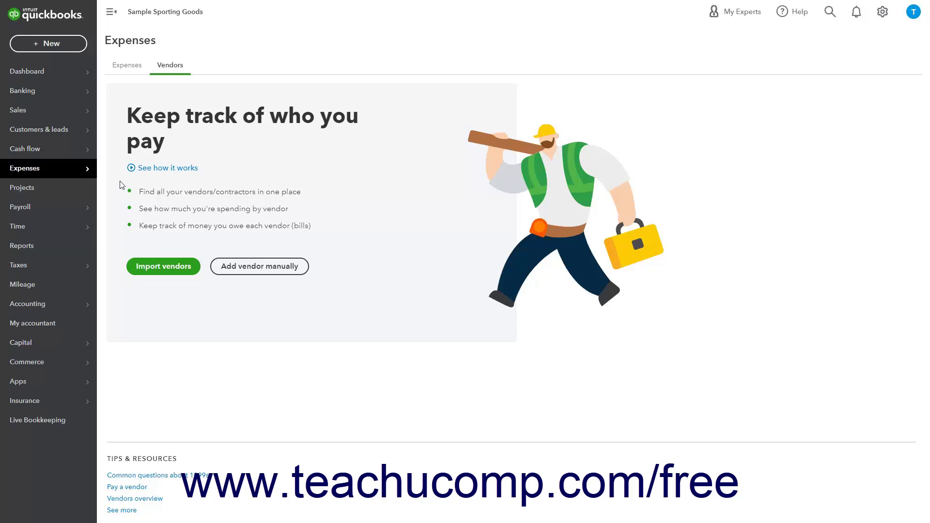
- Start a manual vendor entry to bring up the blank Vendor form
left_click(263, 271)
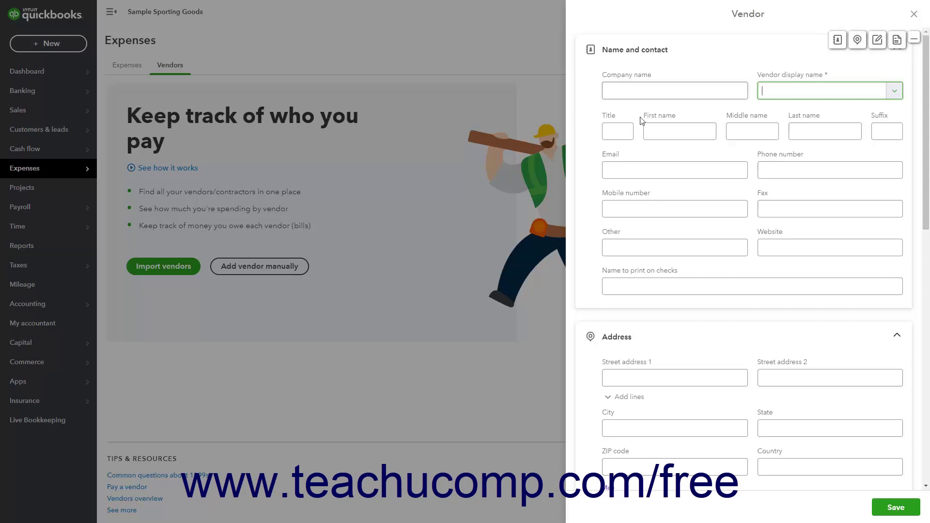
scroll(632, 339, "down", 5)
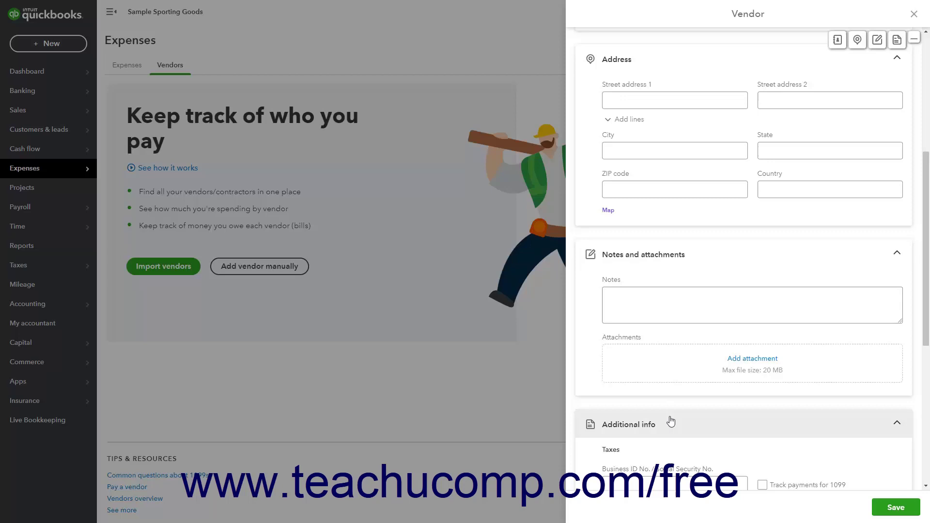
scroll(839, 54, "up", 1)
left_click(837, 40)
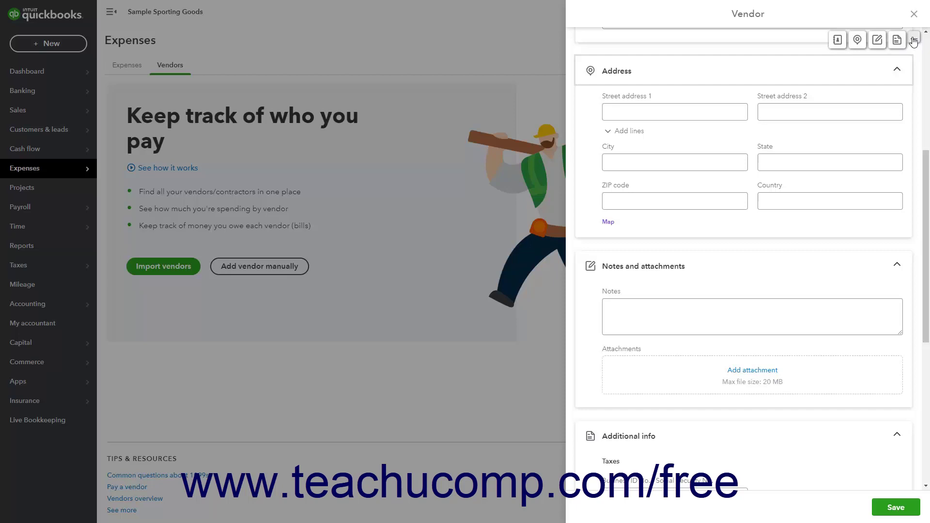
left_click(913, 41)
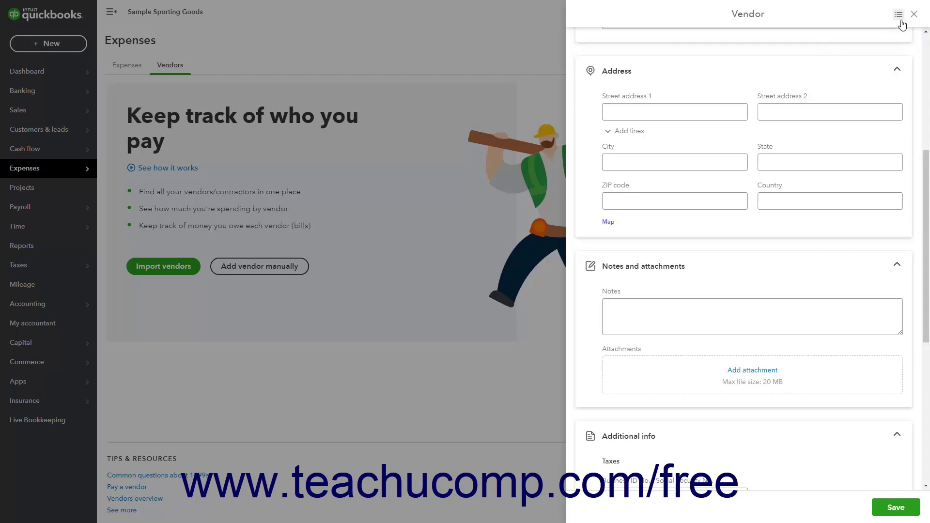
left_click(900, 18)
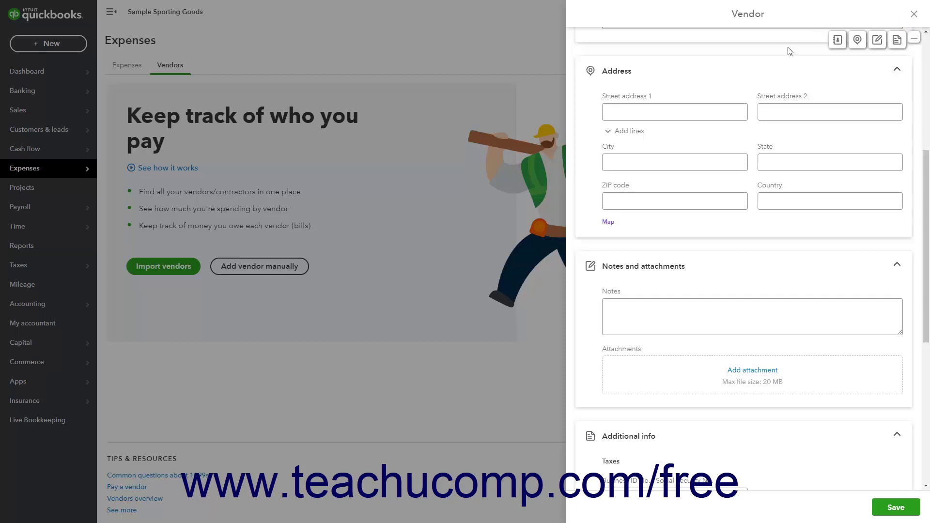
scroll(739, 114, "up", 5)
- Enter company name 'Eastside Sports Wholesale' and keep it as the vendor display name
left_click(690, 93)
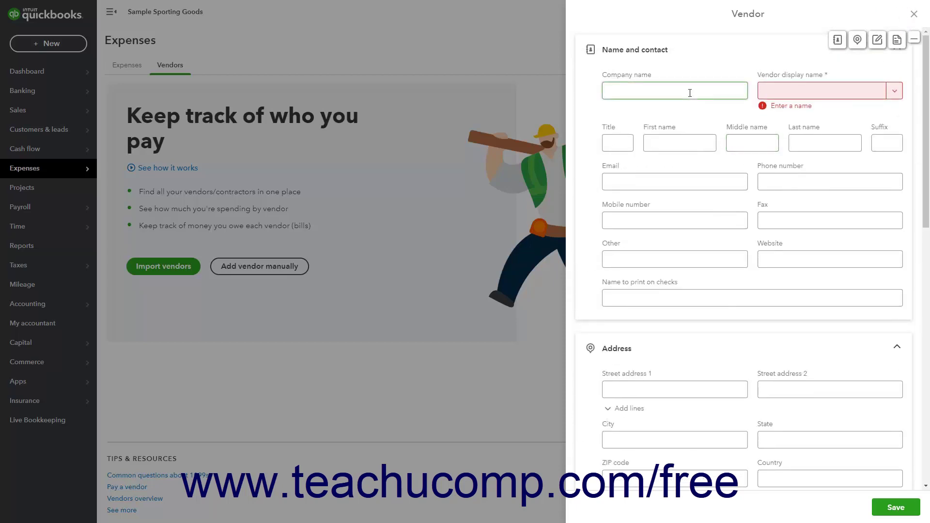
type("Eastside Sports Wholesale")
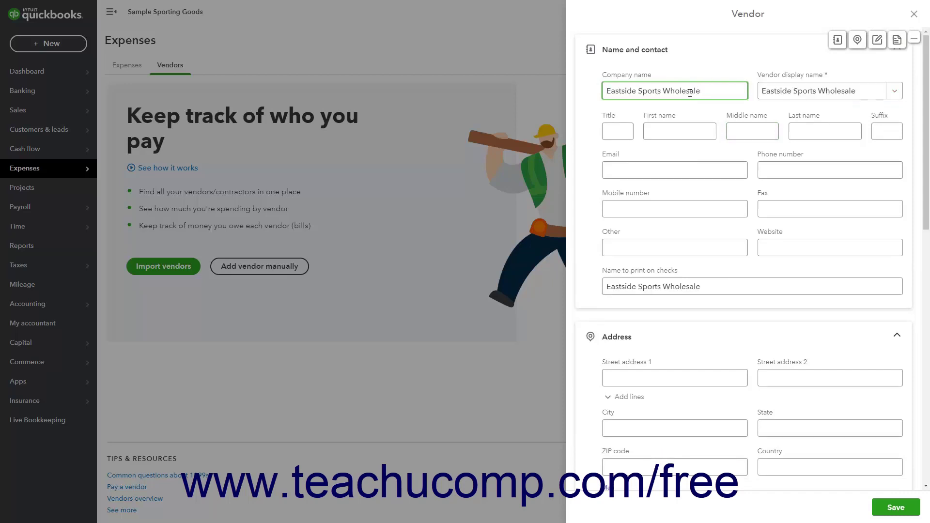
left_click(628, 131)
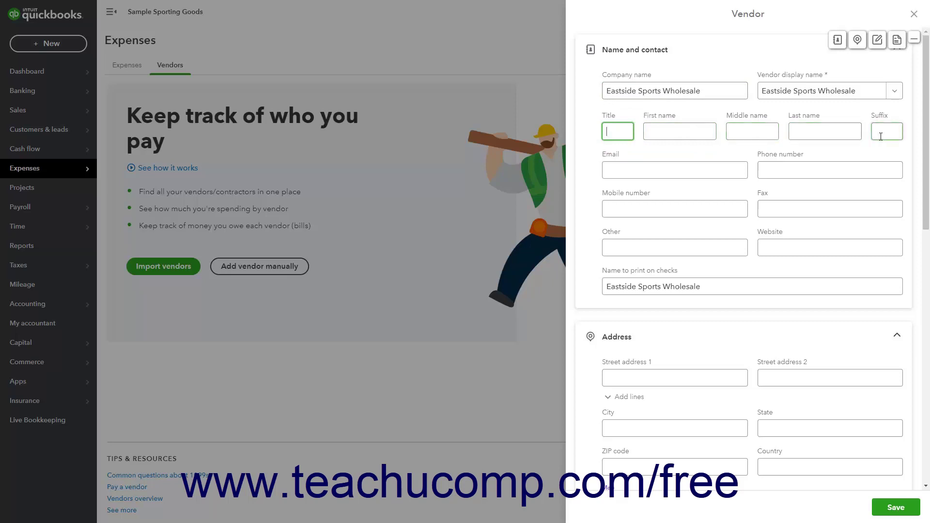
left_click(895, 94)
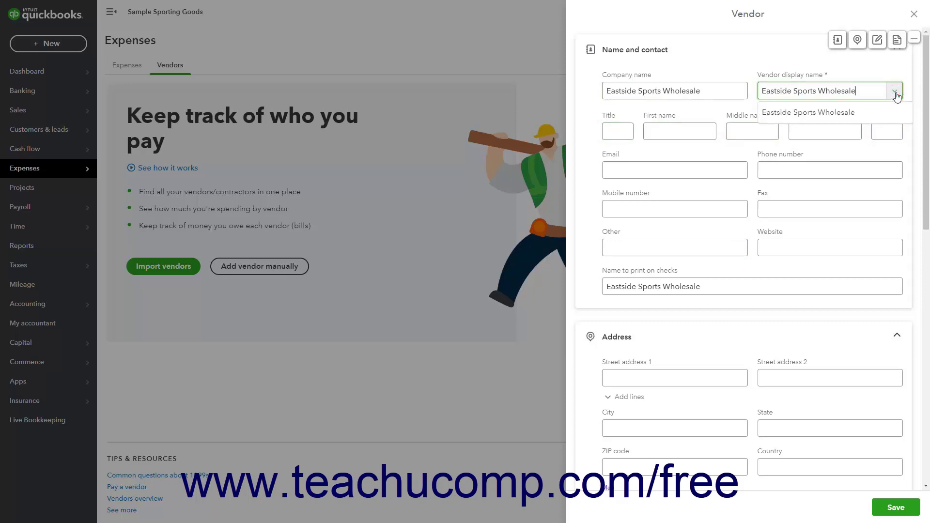
left_click(873, 113)
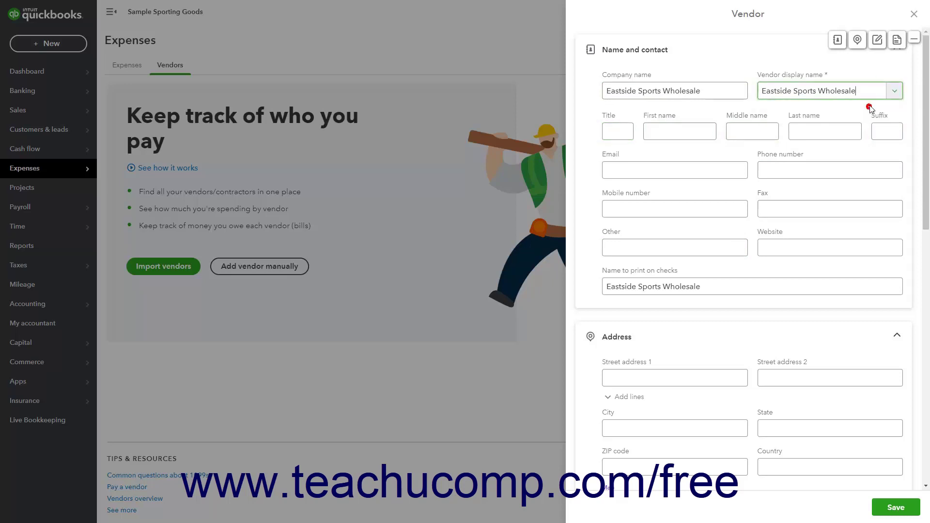
- Add the vendor's sales e-mail address and confirm the name printed on checks
left_click(644, 172)
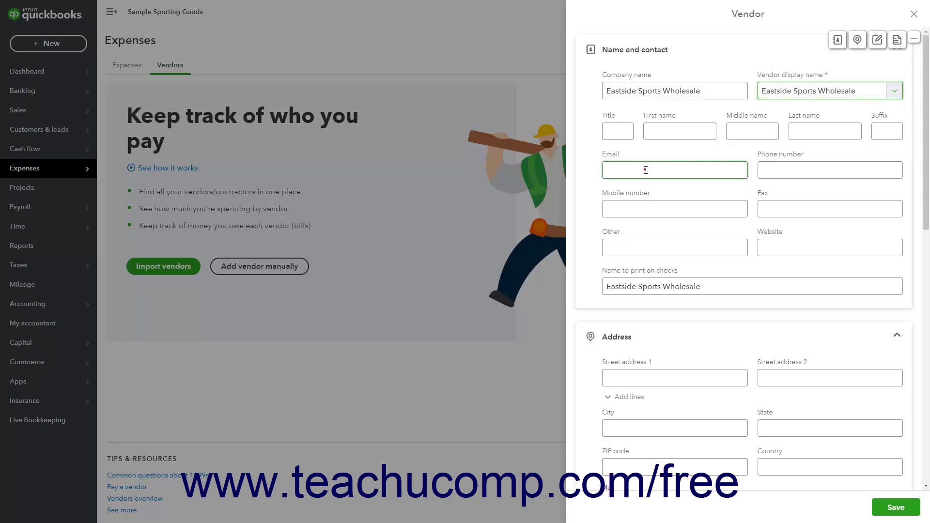
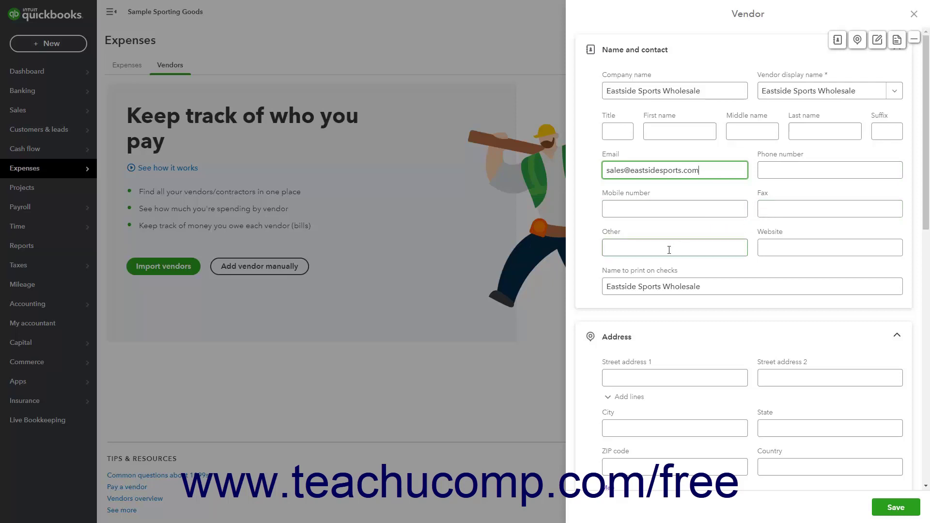
left_click(777, 251)
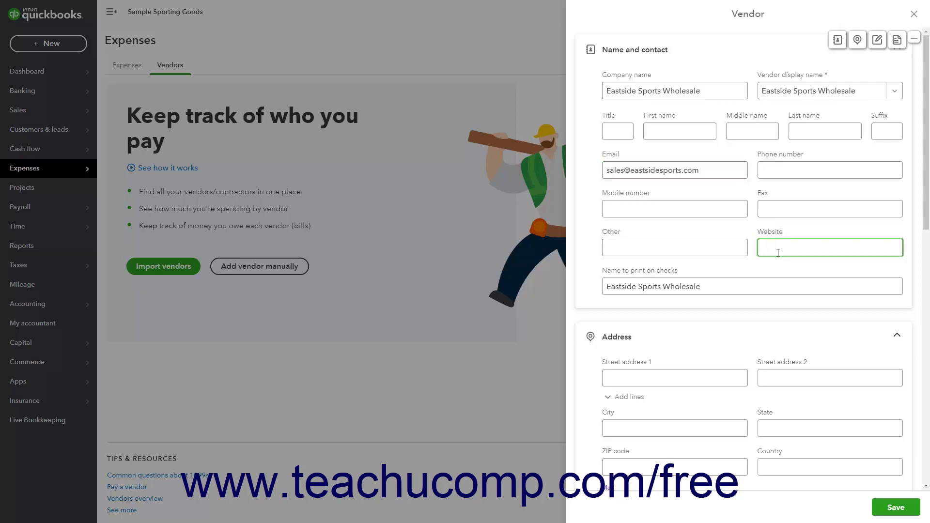
left_click(734, 287)
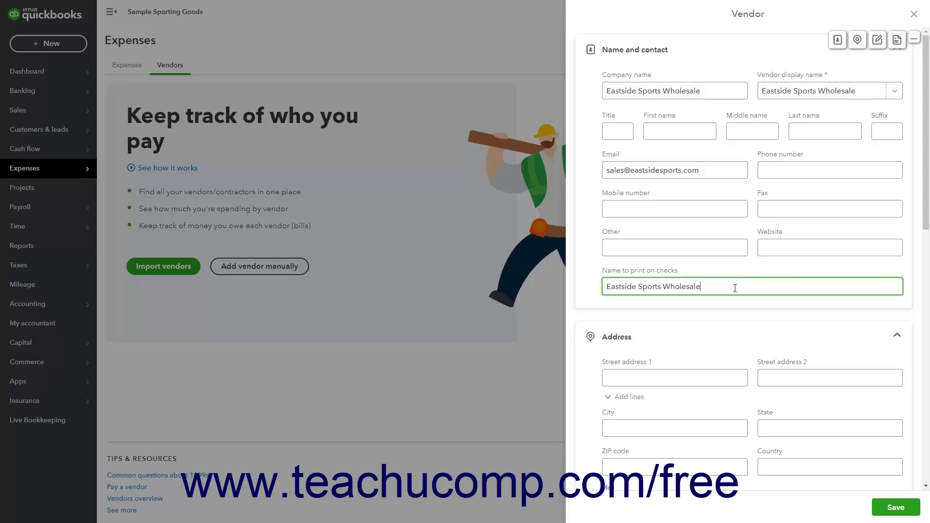
- Fill in the vendor's Lansing, MI street address and ZIP, leaving notes and attachments empty
scroll(685, 342, "down", 4)
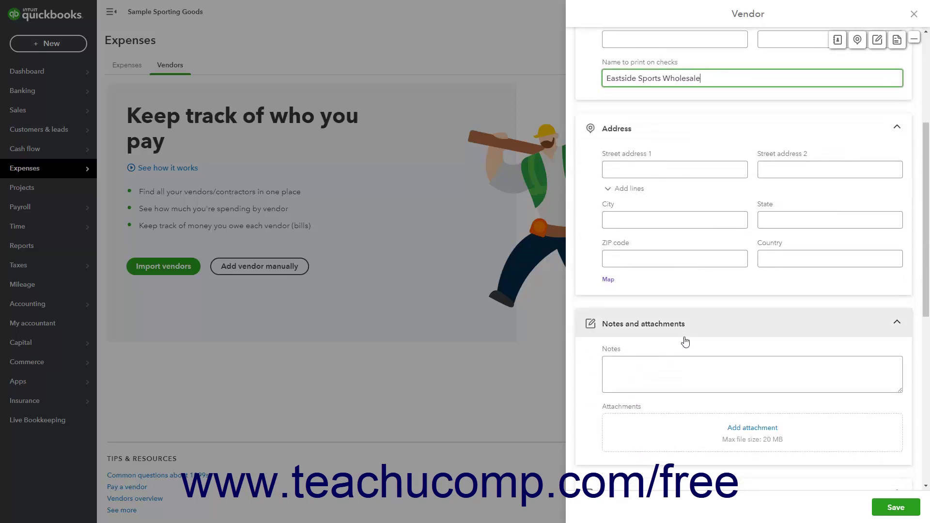
left_click(642, 167)
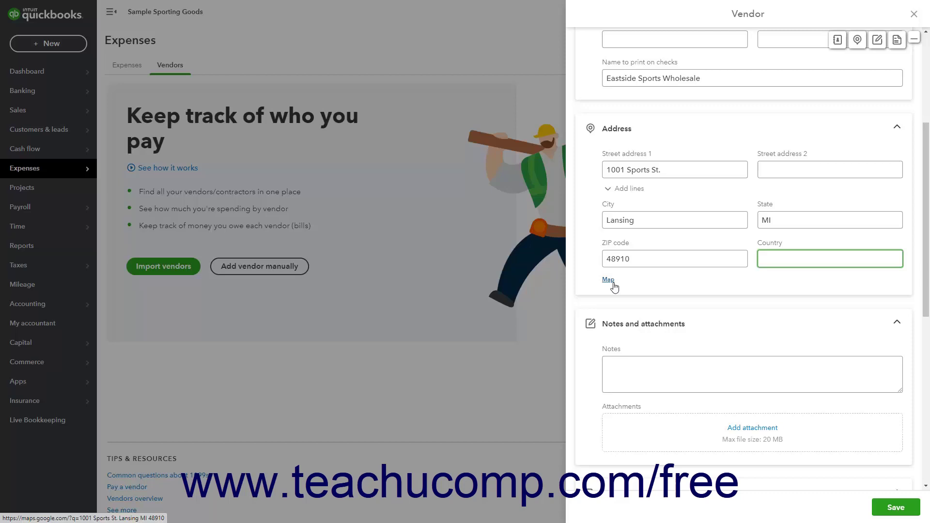
left_click(631, 370)
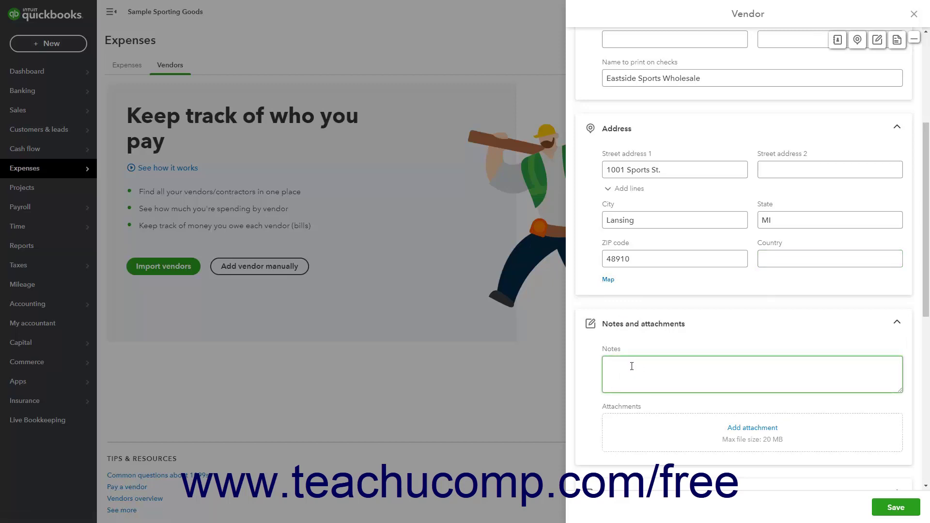
scroll(632, 366, "down", 3)
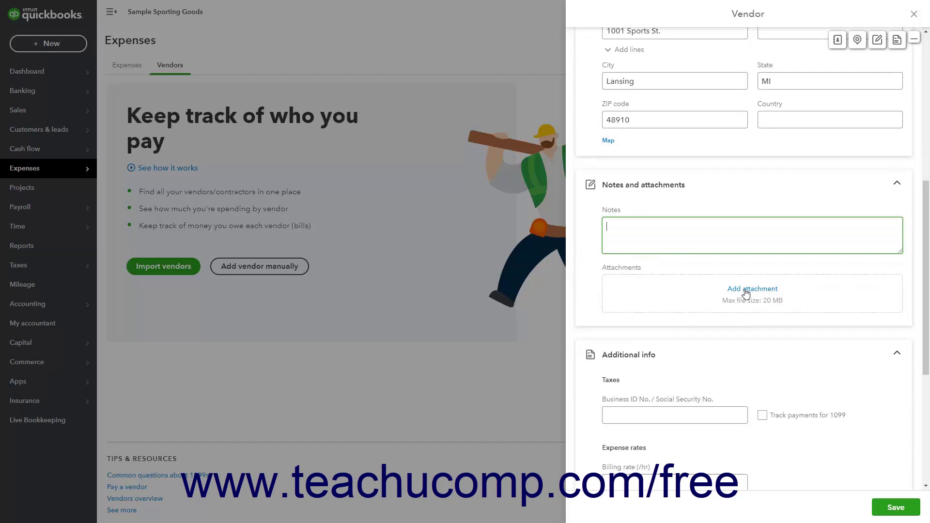
left_click(745, 289)
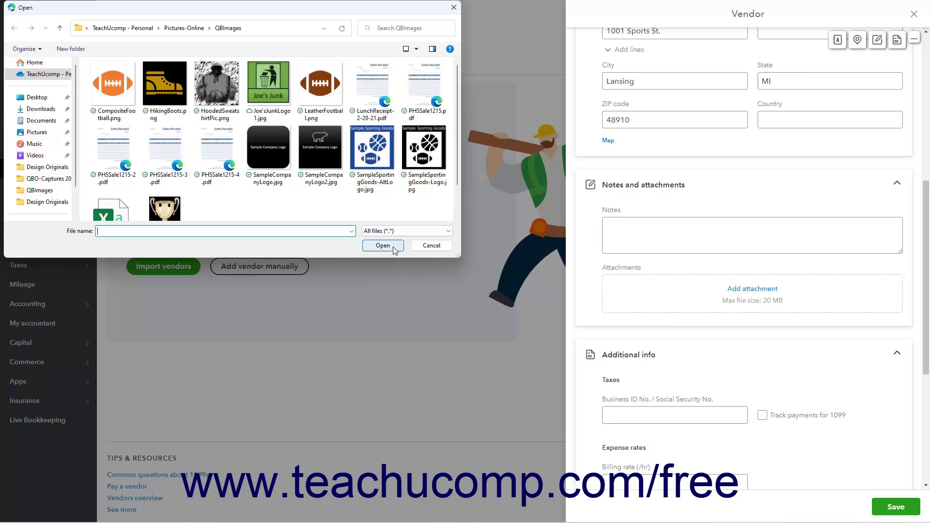
left_click(435, 245)
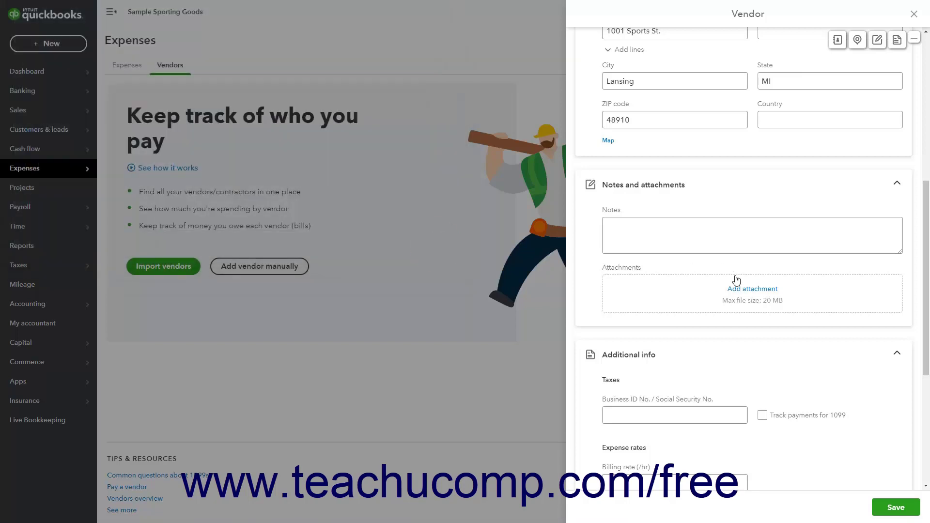
- Set the vendor's payment terms to Net 30, leaving billing rate at 0.00
scroll(736, 279, "down", 2)
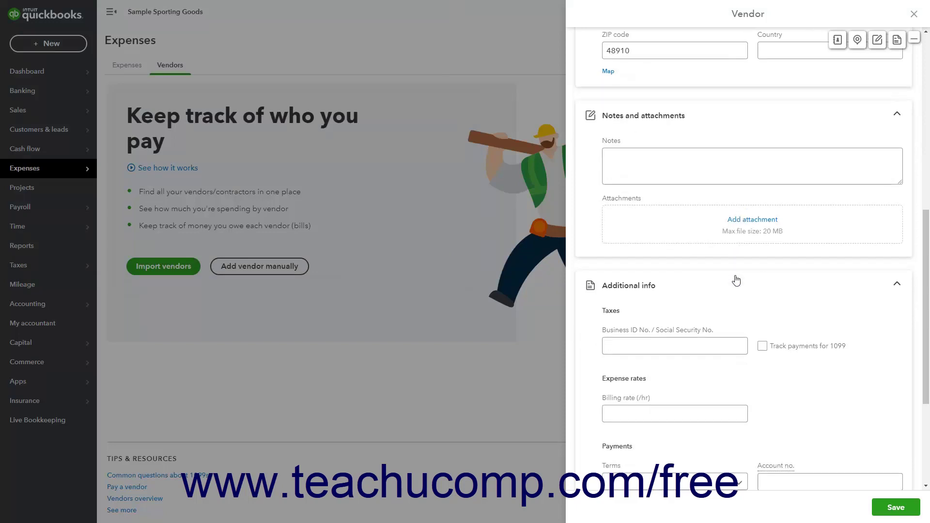
left_click(663, 346)
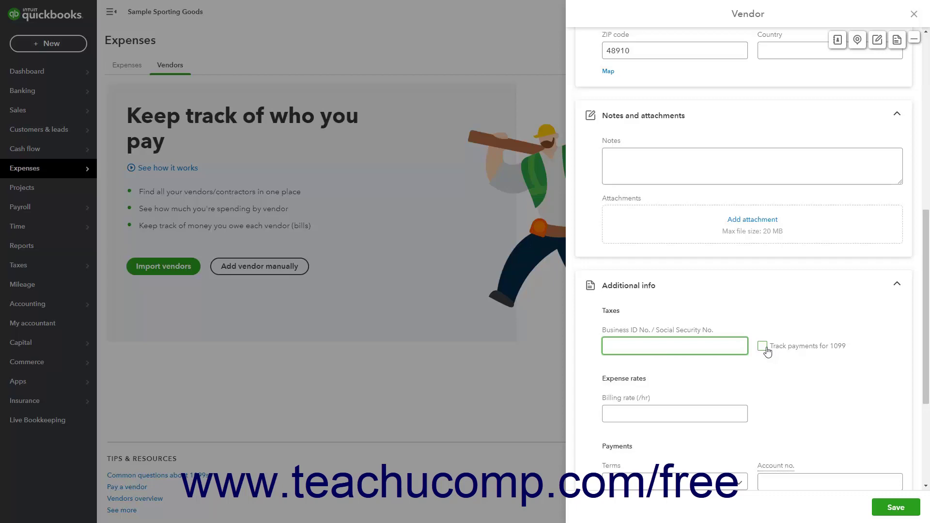
left_click(659, 416)
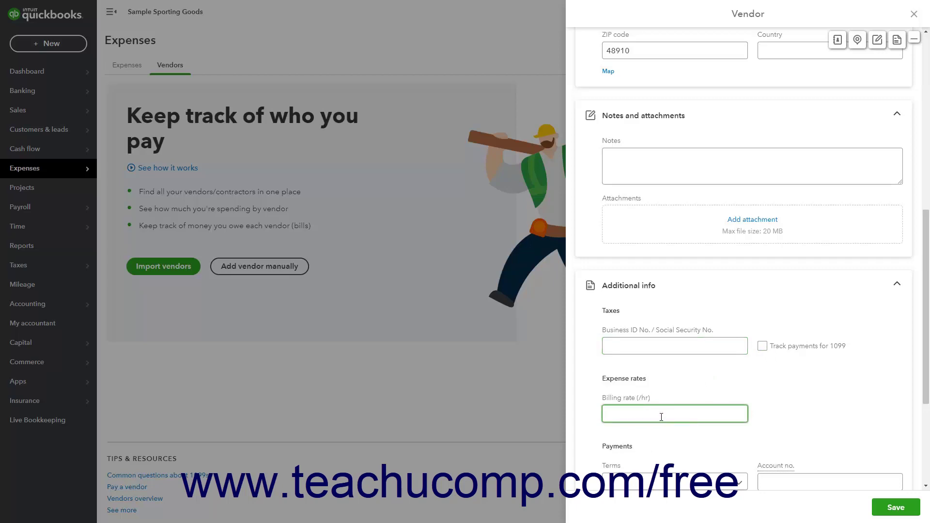
scroll(661, 416, "down", 4)
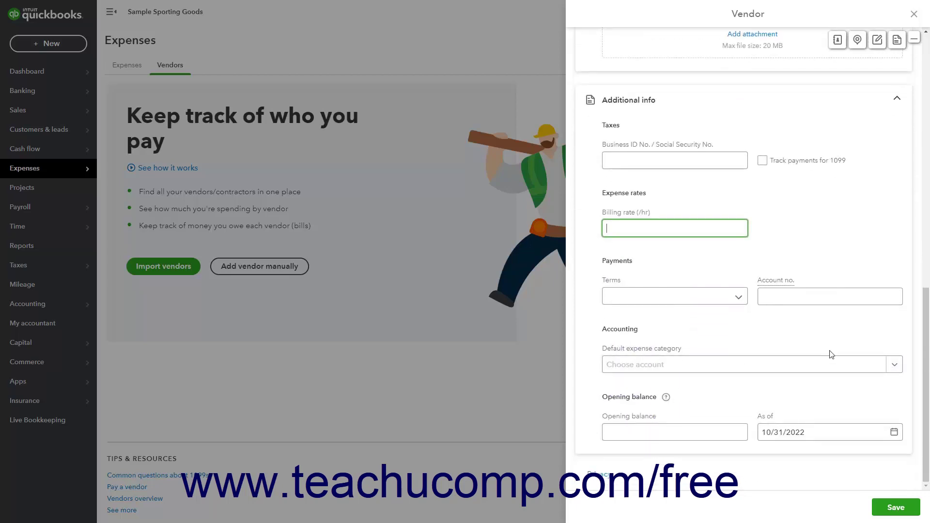
left_click(737, 296)
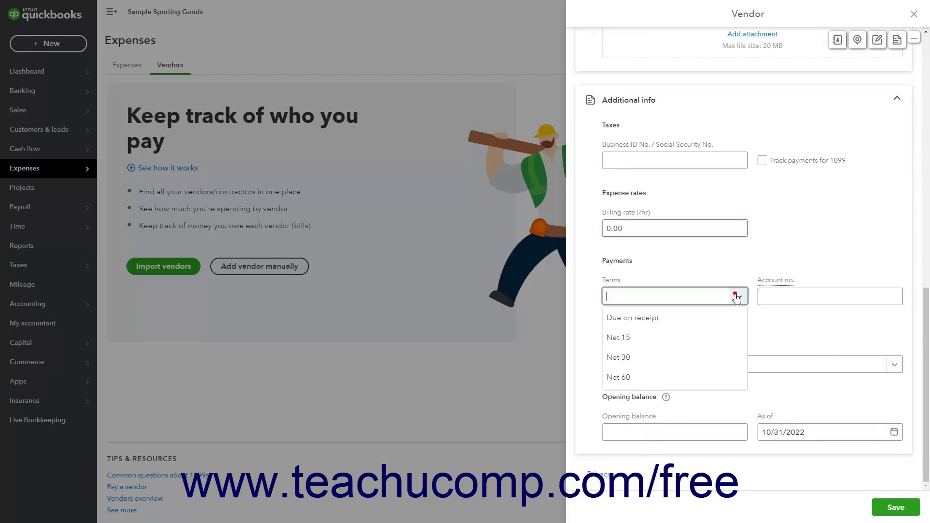
left_click(710, 350)
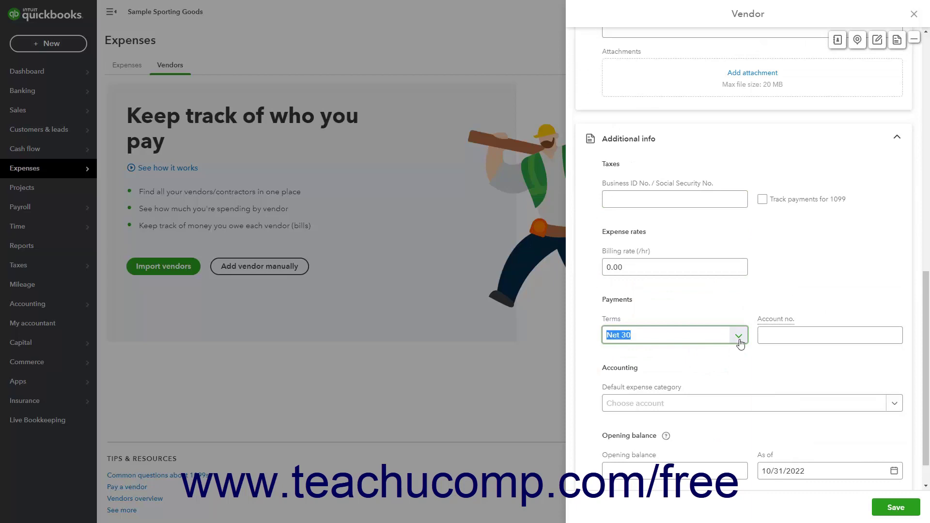
left_click(781, 340)
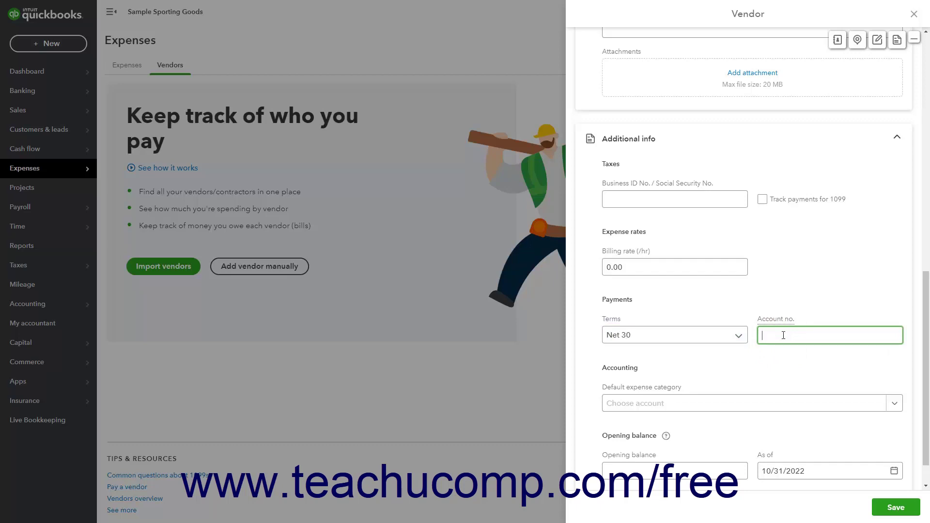
scroll(783, 335, "down", 1)
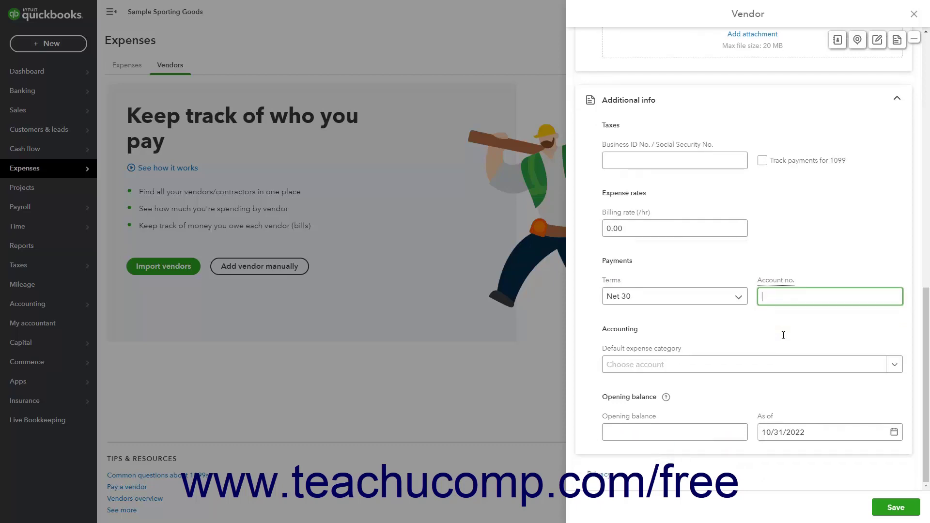
- Leave the default expense category empty; opening balance 0.00 as of 10/31/2022
left_click(648, 353)
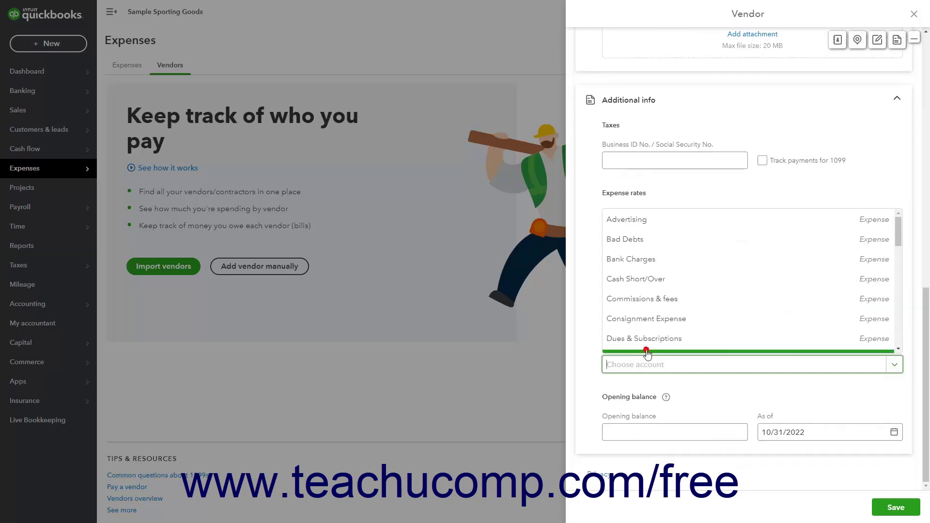
left_click(590, 381)
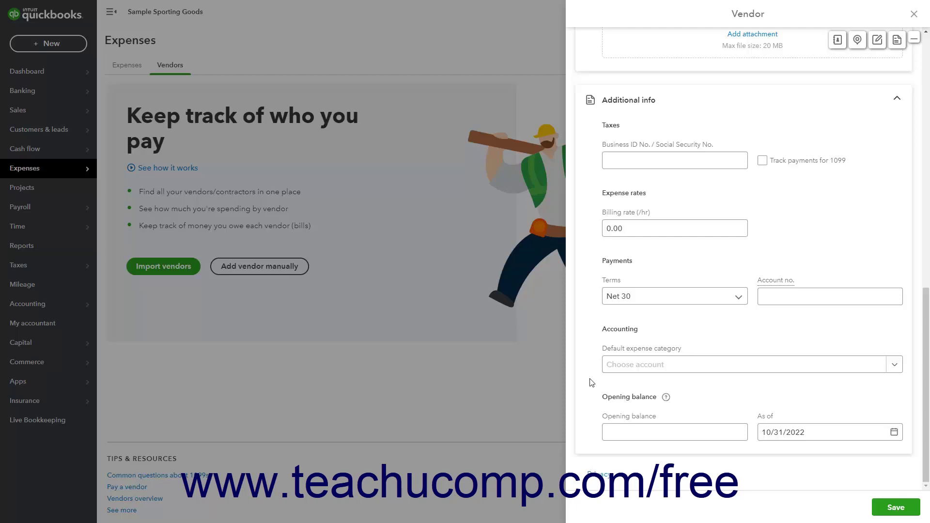
left_click(646, 428)
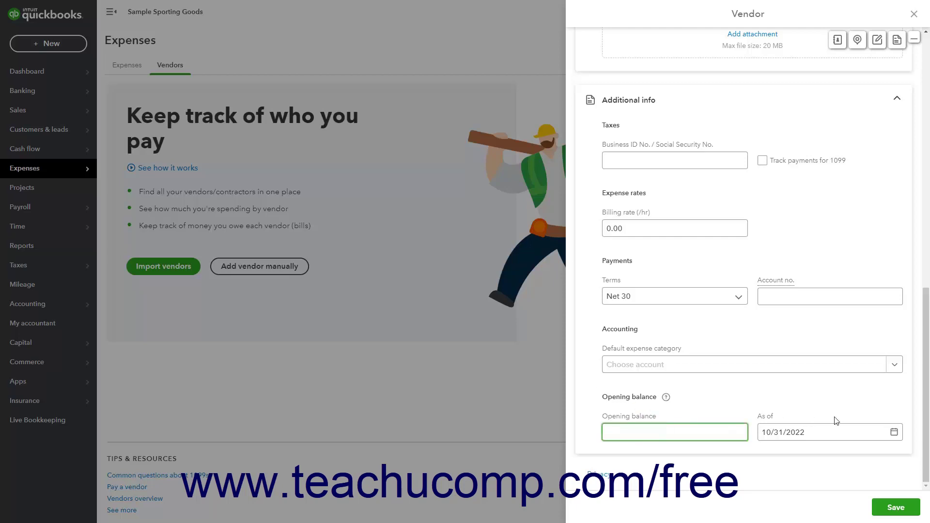
left_click(827, 439)
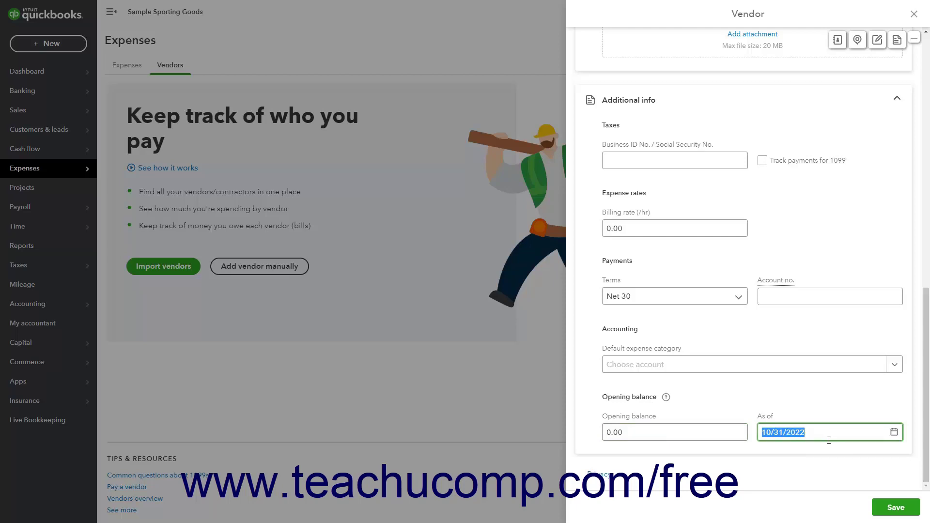
left_click(812, 415)
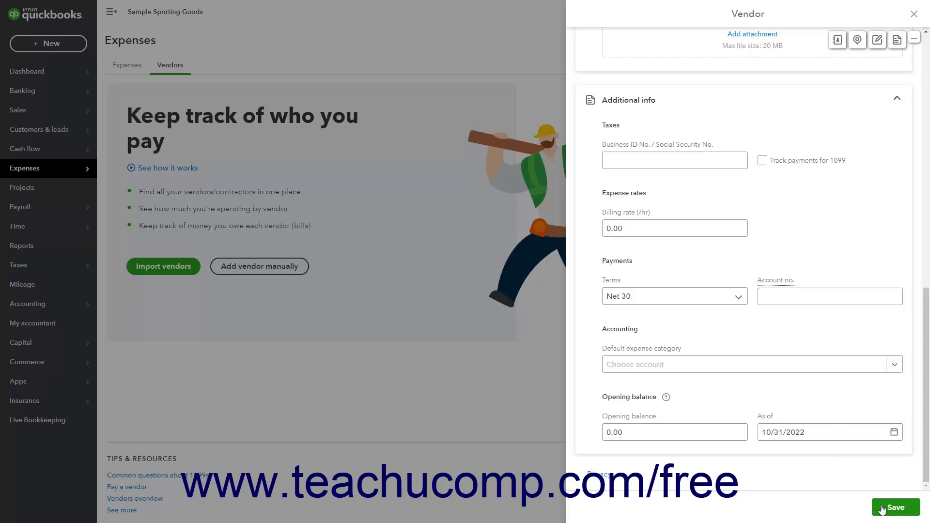
- Save the Eastside Sports Wholesale vendor record
left_click(882, 507)
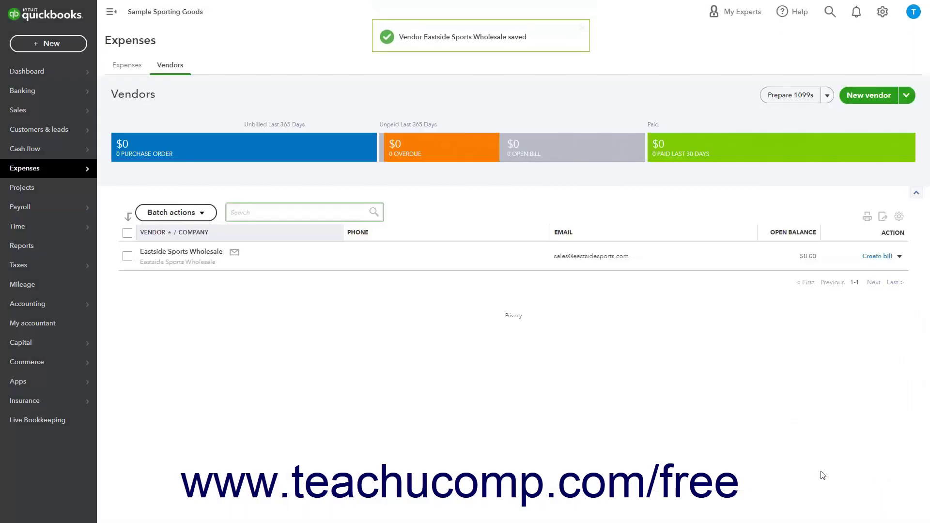